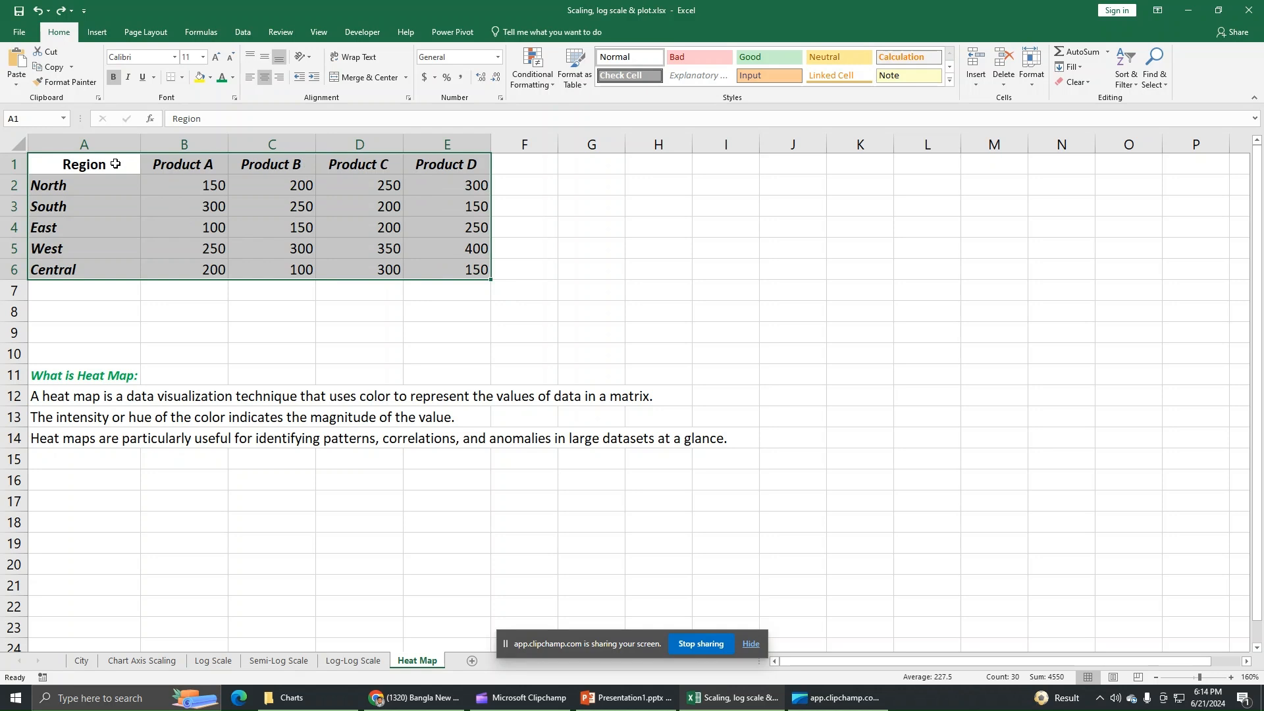
# Browse the recommended charts and all chart types, then close without inserting a chart
pyautogui.click(97, 33)
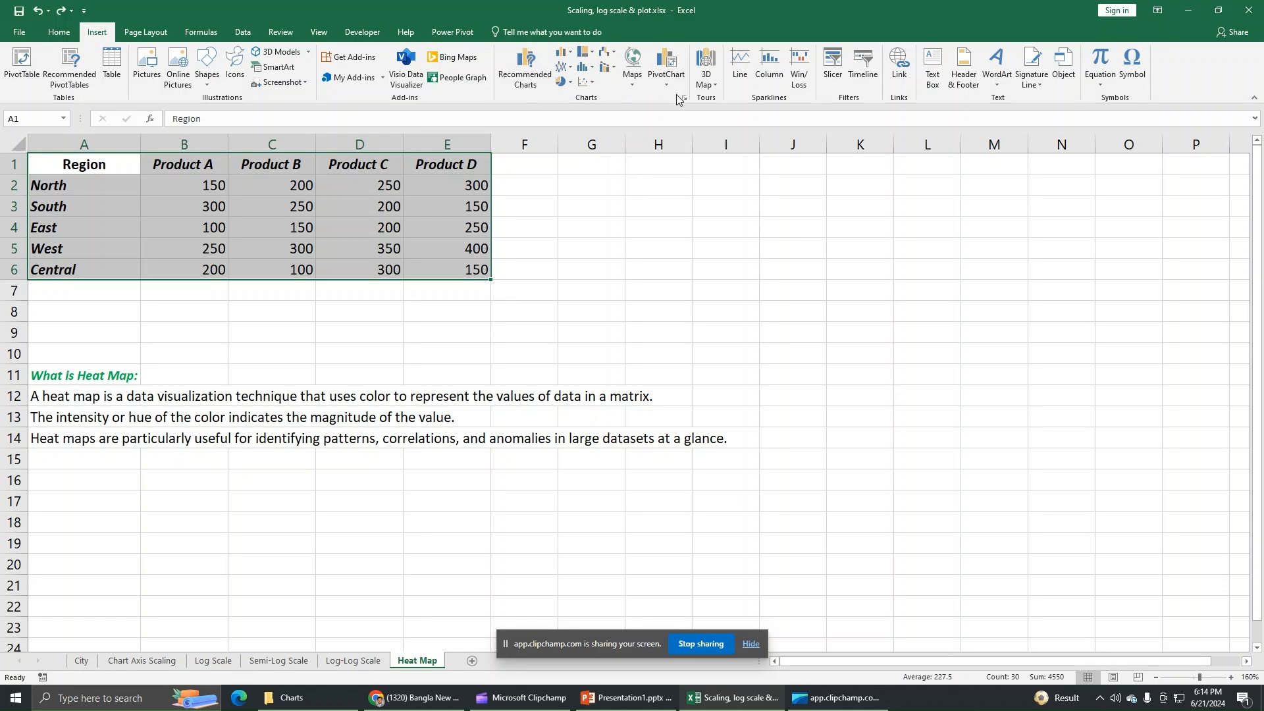
pyautogui.click(526, 85)
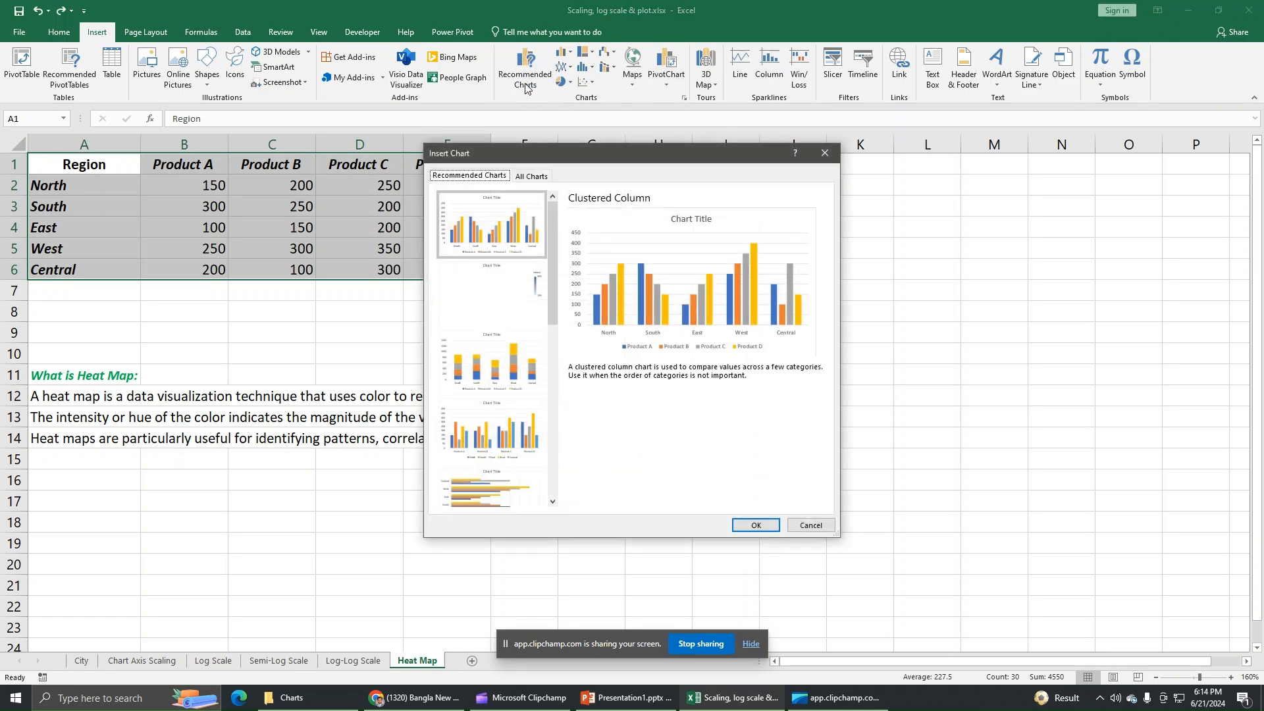
pyautogui.click(534, 176)
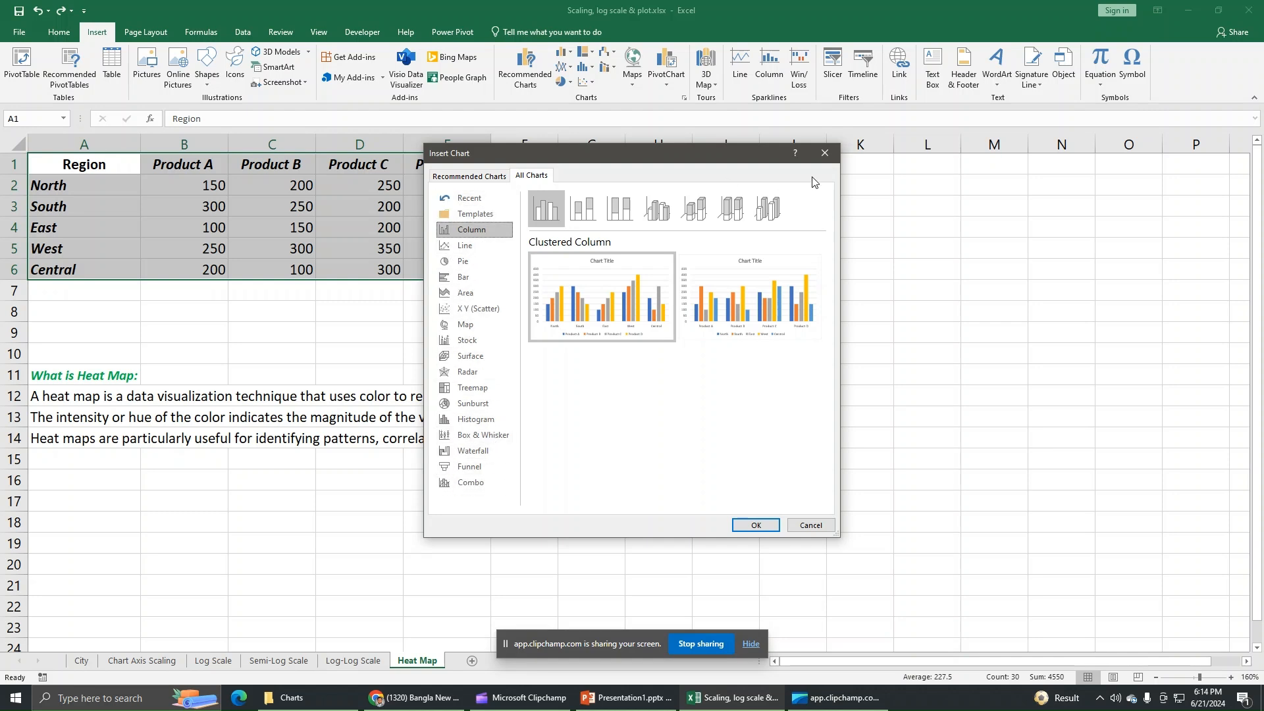
pyautogui.click(824, 153)
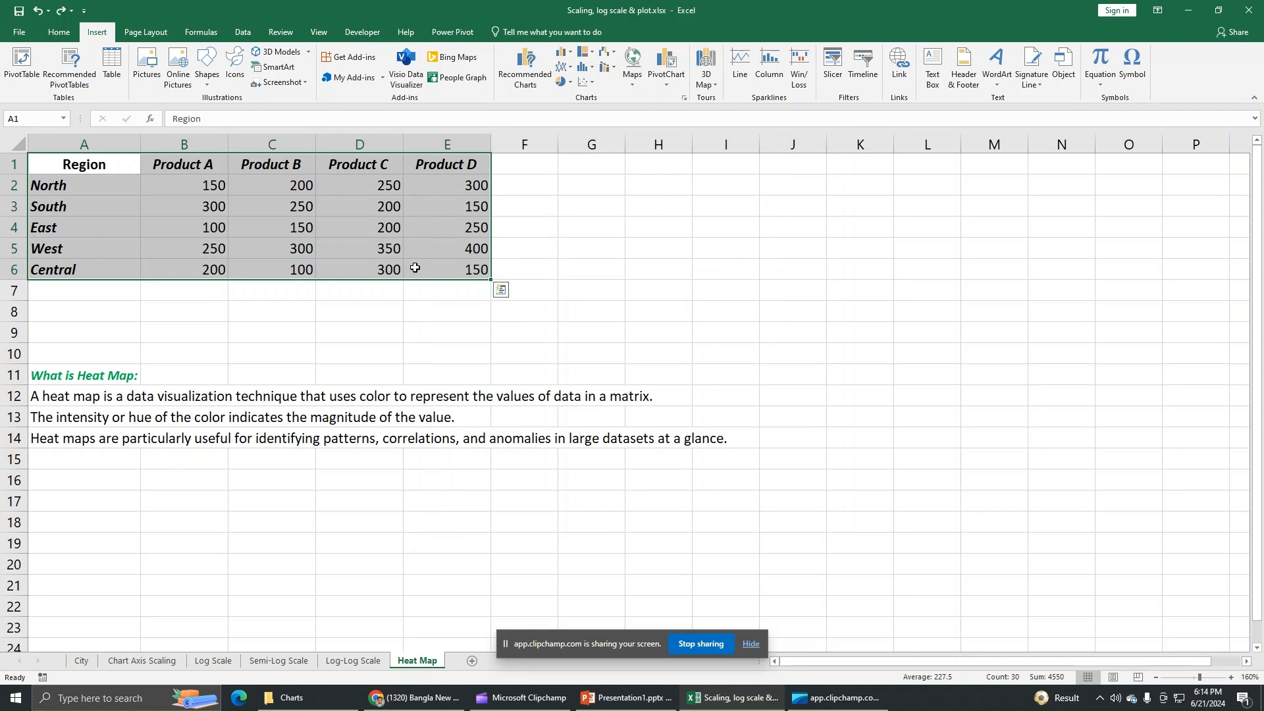
# Apply the Green-Yellow-Red Color Scale to the region-by-product table A1:E6
pyautogui.click(58, 31)
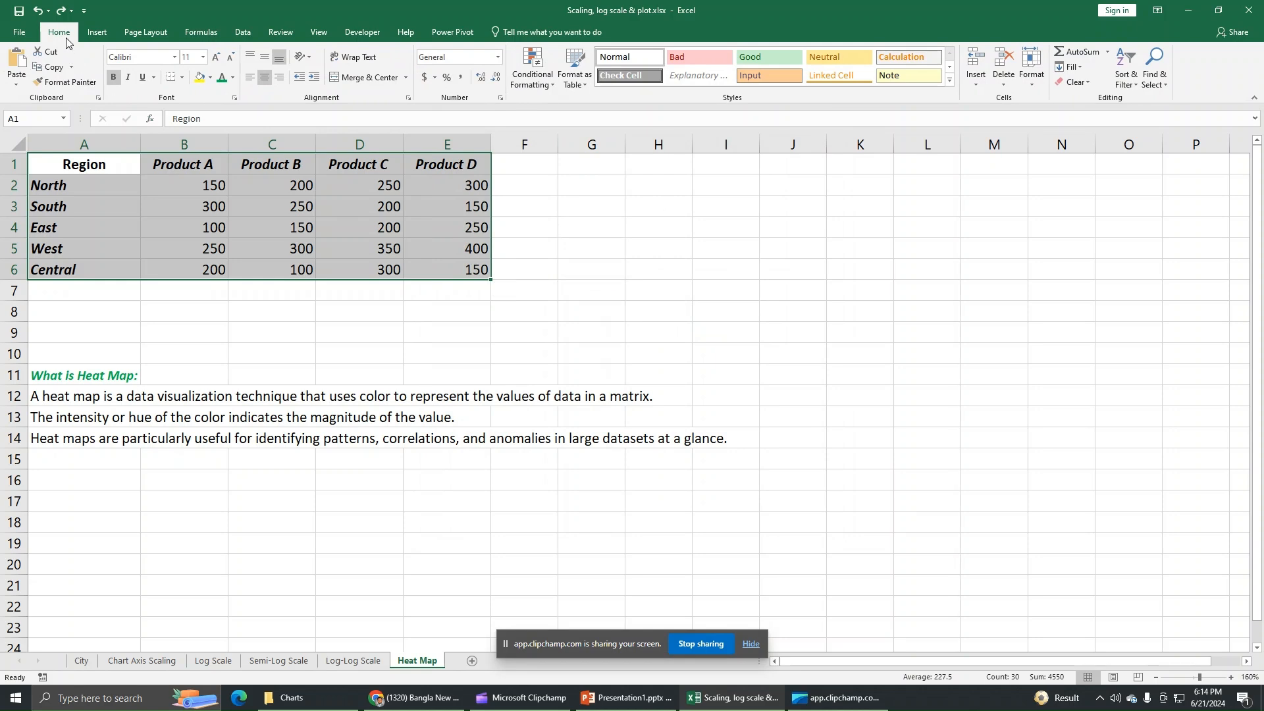
pyautogui.click(537, 86)
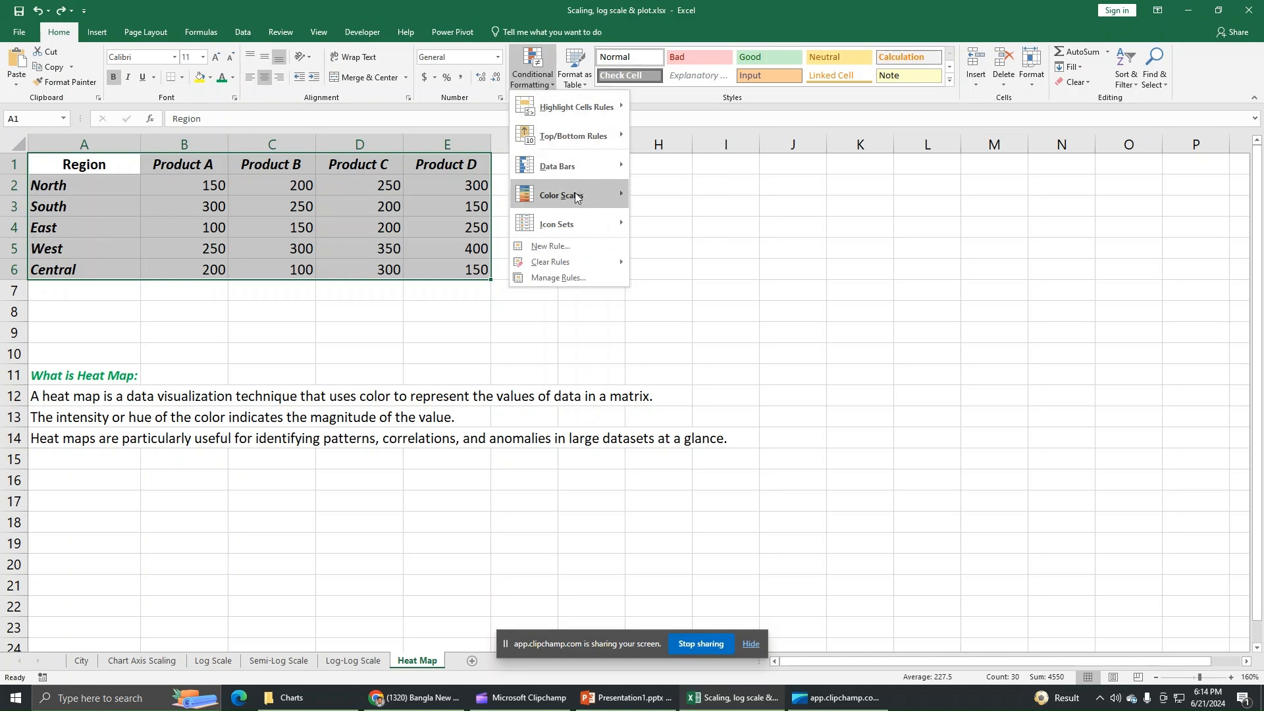
pyautogui.moveTo(559, 197)
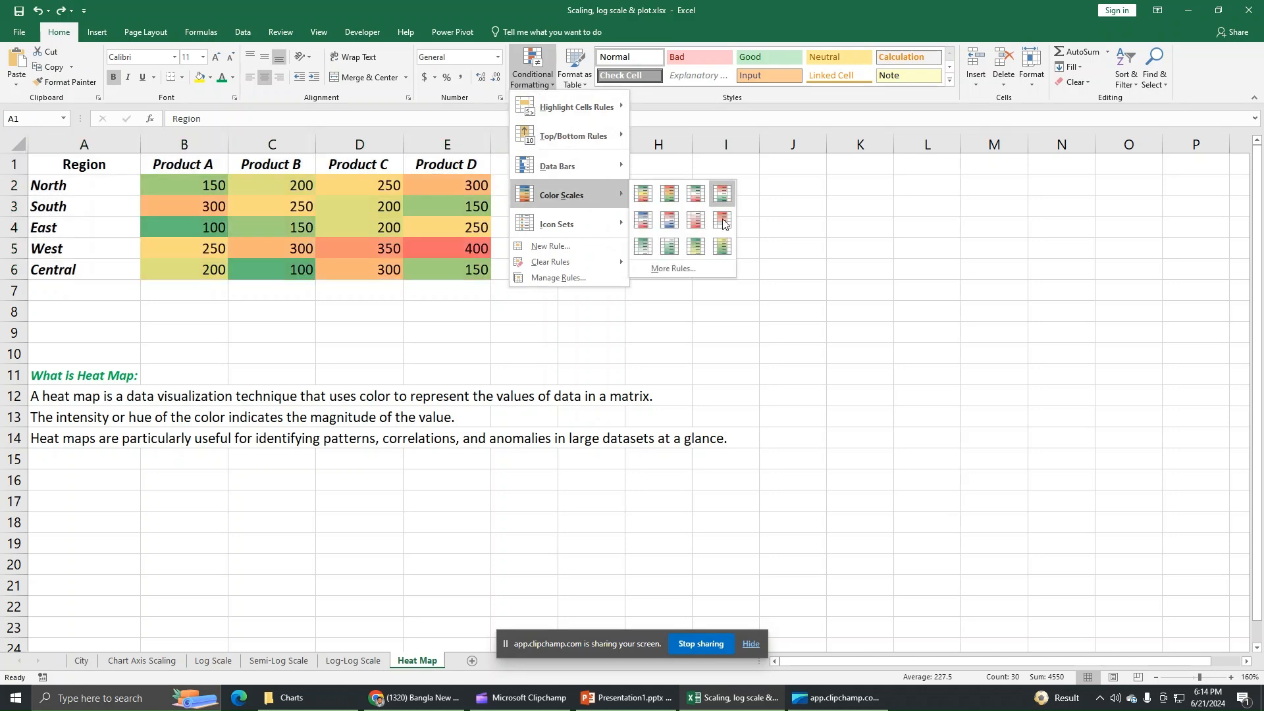
pyautogui.click(646, 198)
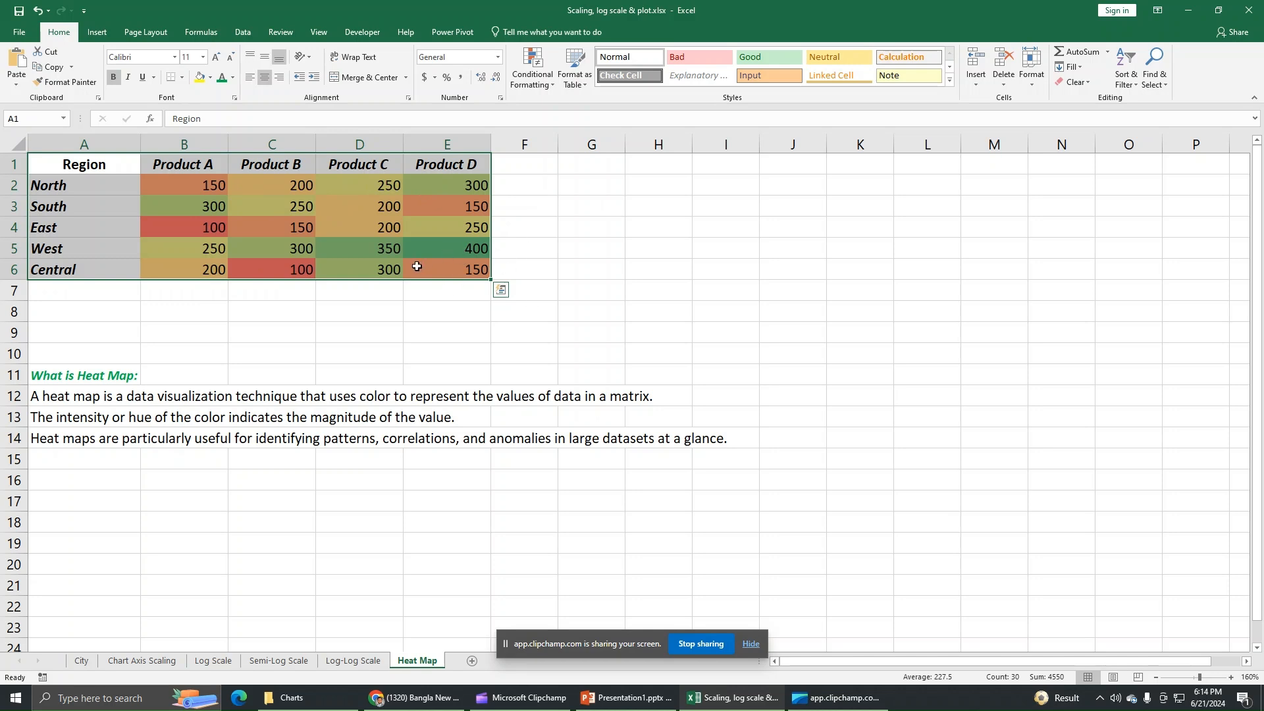
pyautogui.click(438, 250)
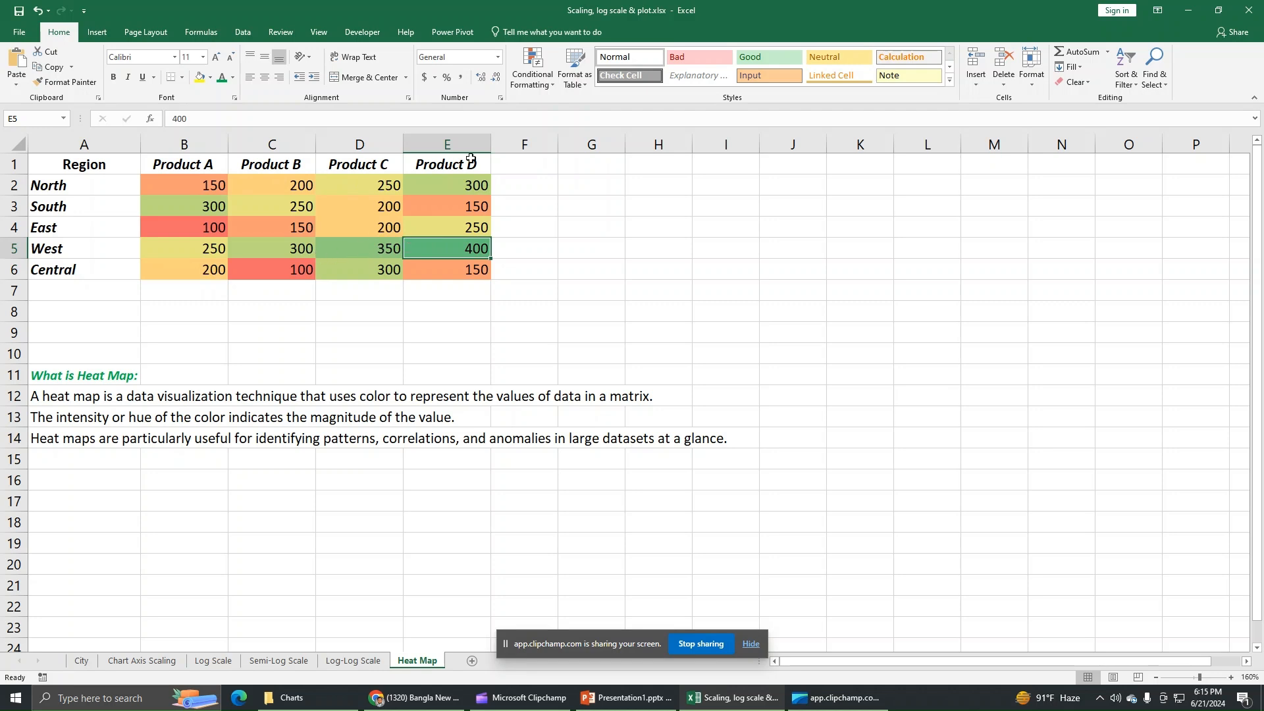
pyautogui.click(537, 78)
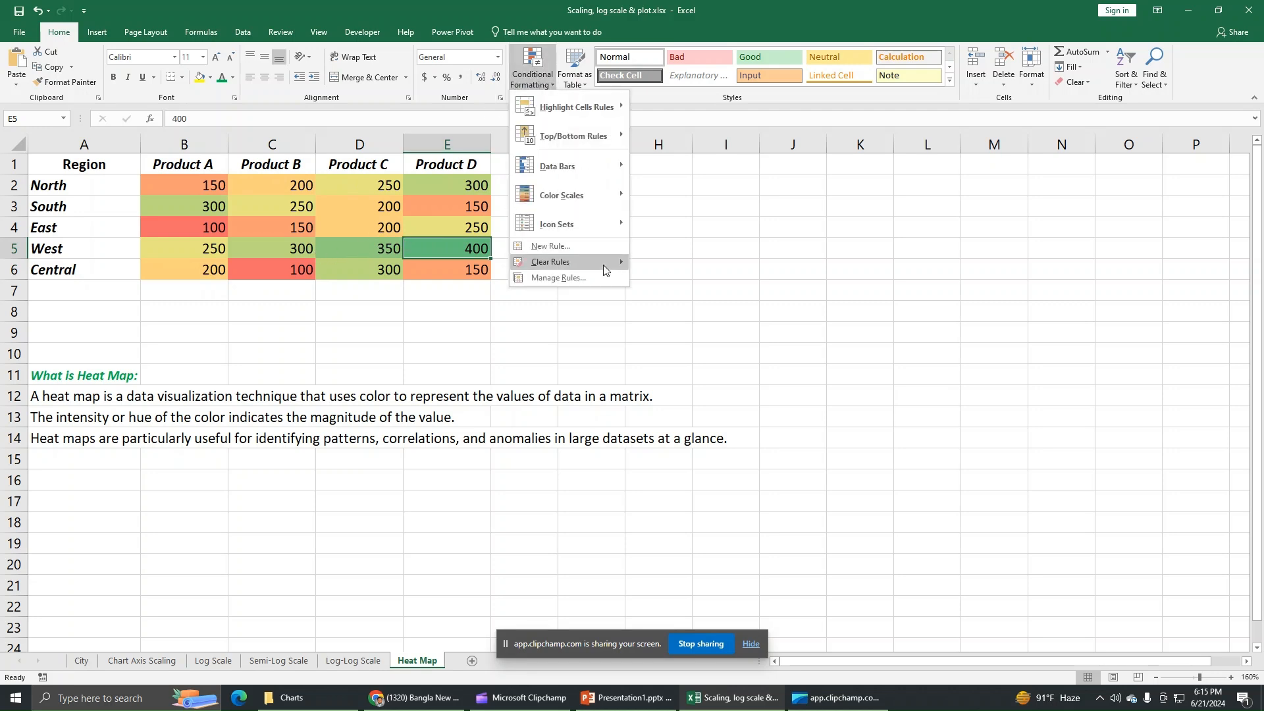
pyautogui.click(595, 276)
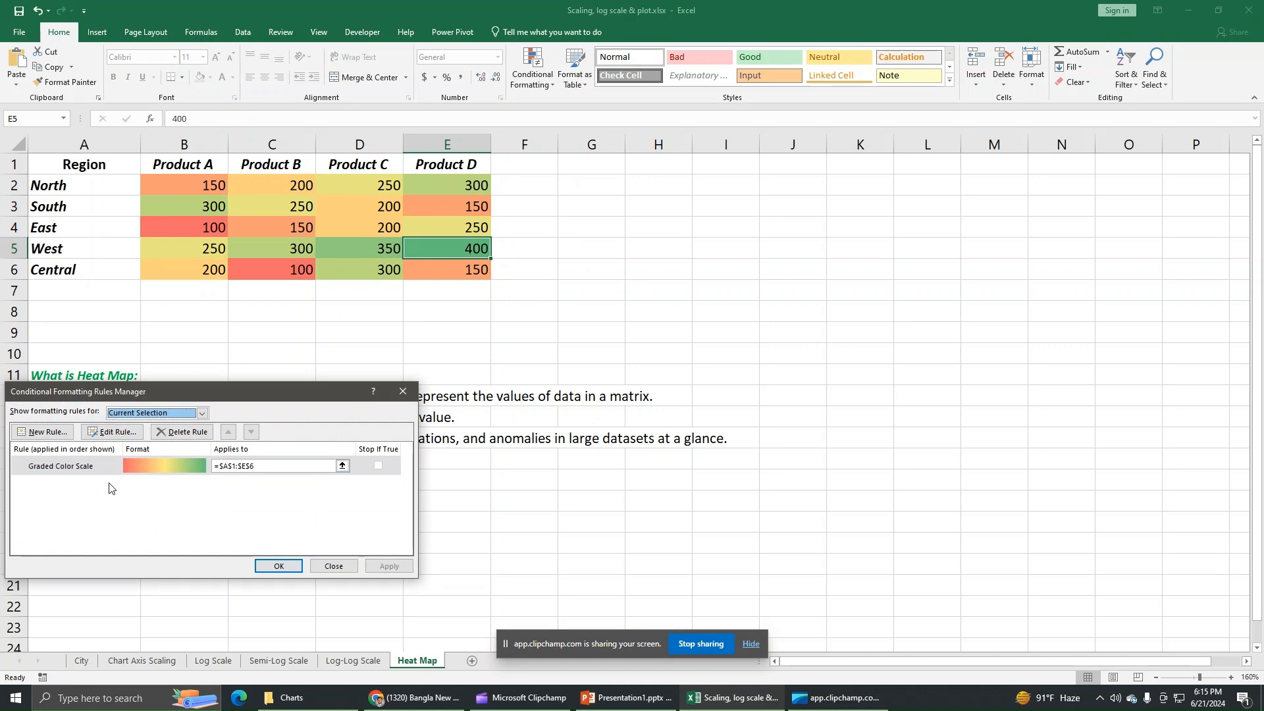
pyautogui.click(102, 468)
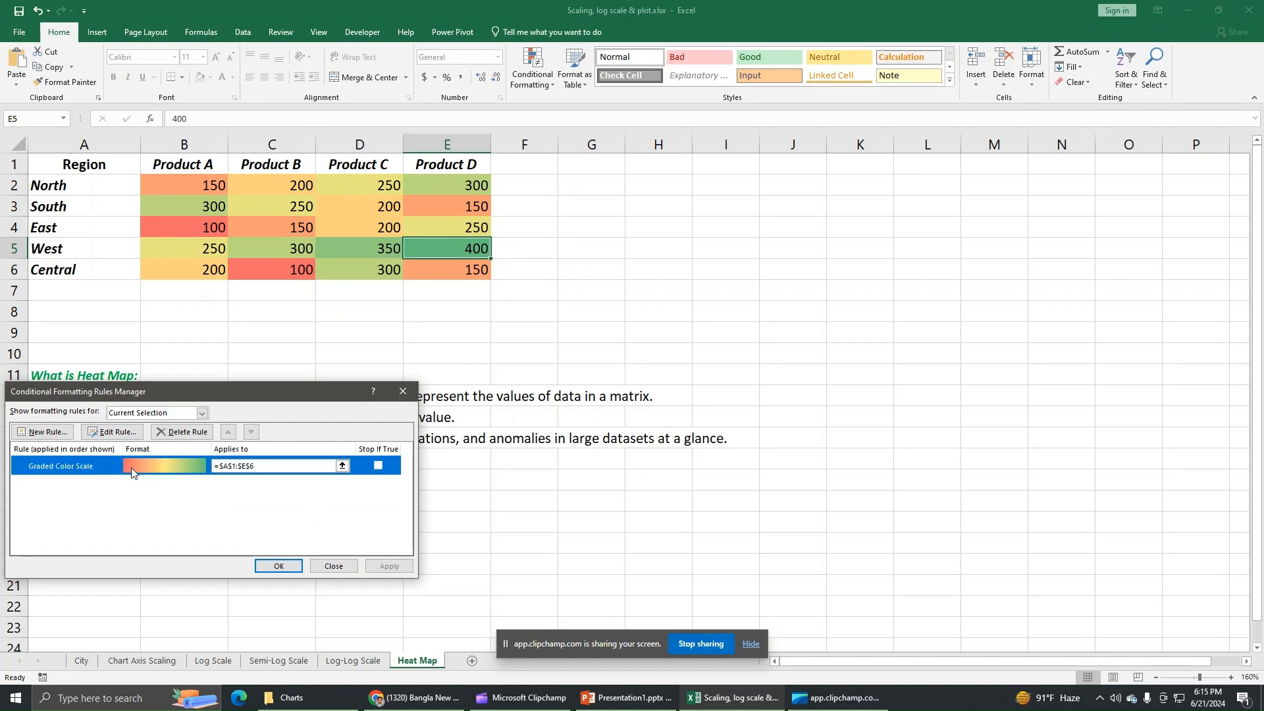
pyautogui.click(111, 432)
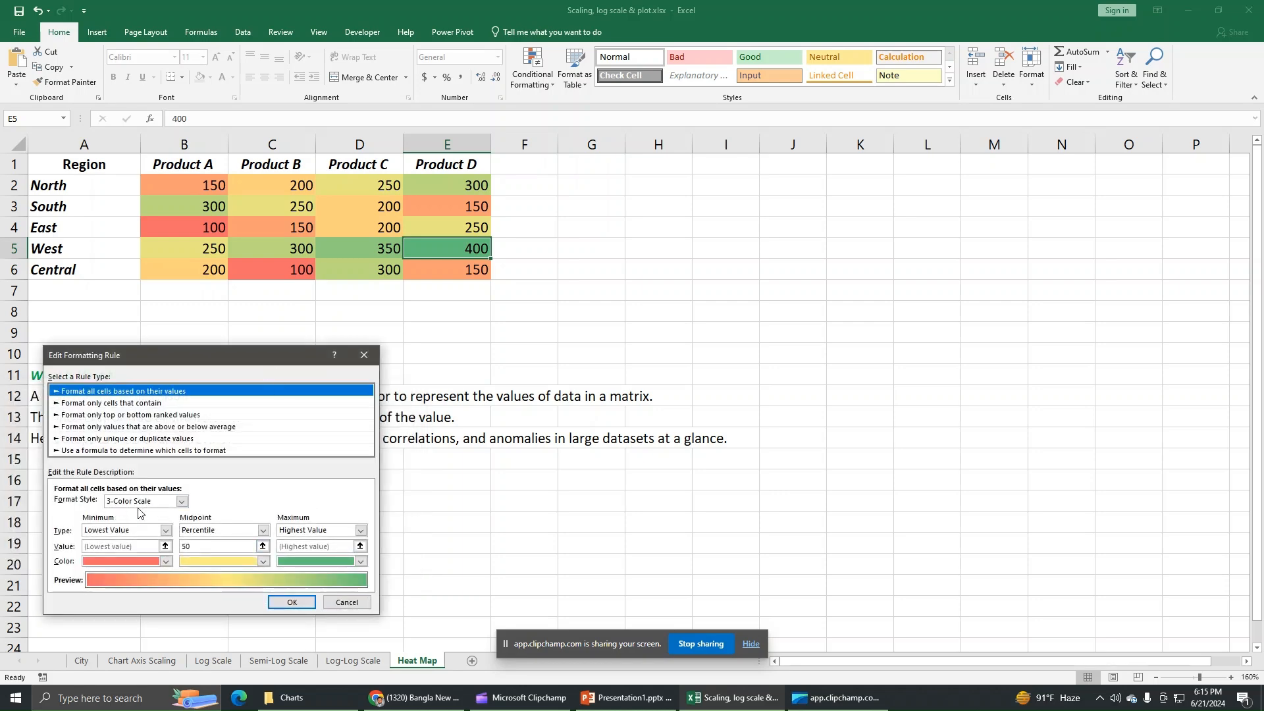
pyautogui.click(182, 502)
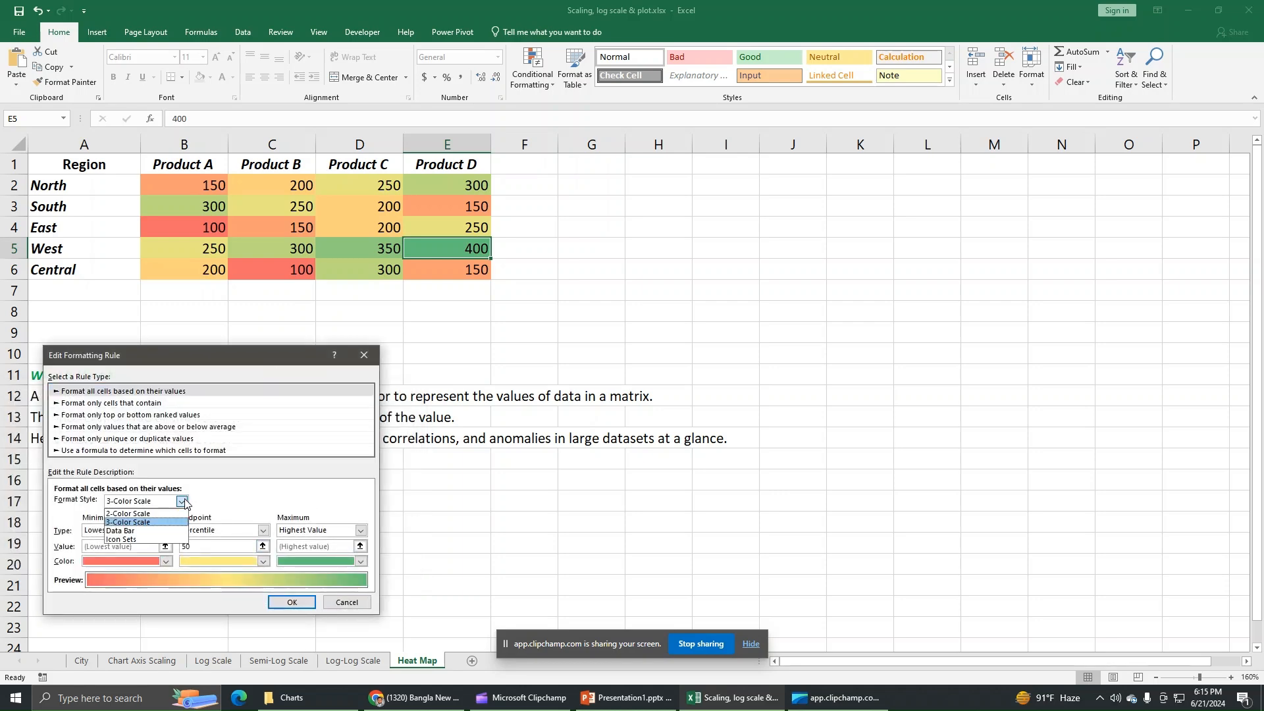
pyautogui.click(146, 522)
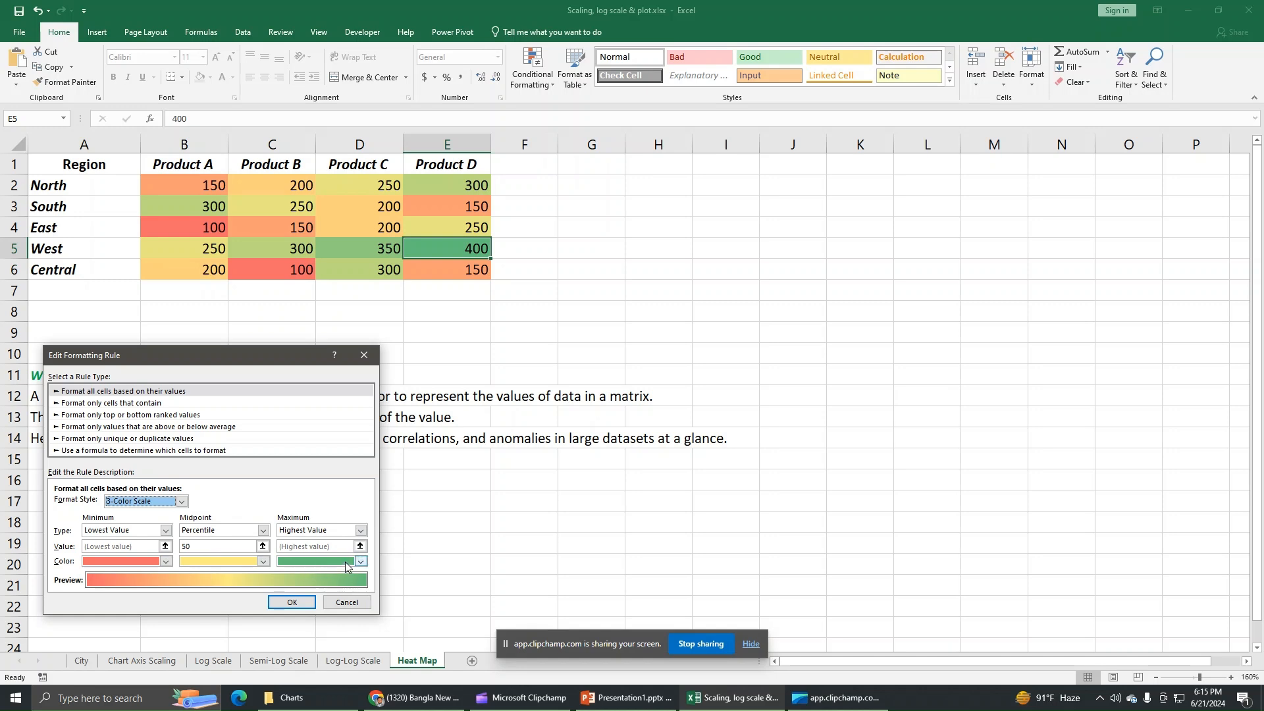
pyautogui.click(296, 603)
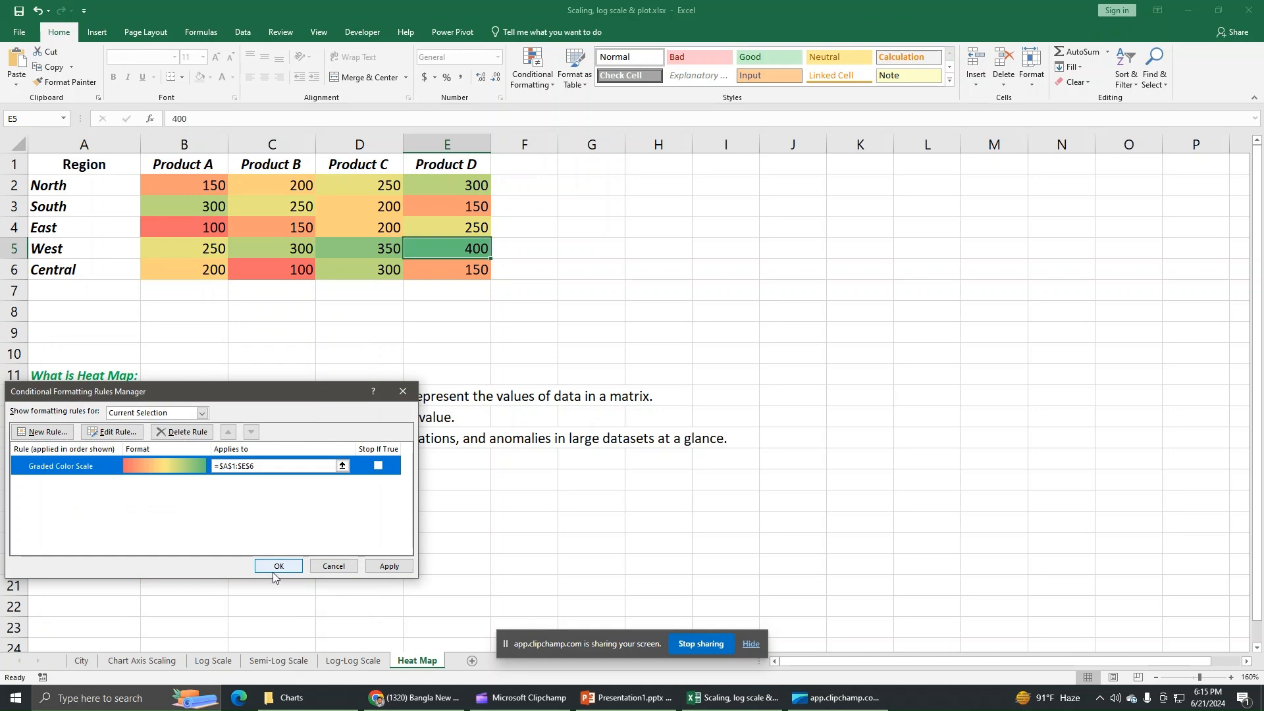
pyautogui.click(387, 567)
pyautogui.click(290, 567)
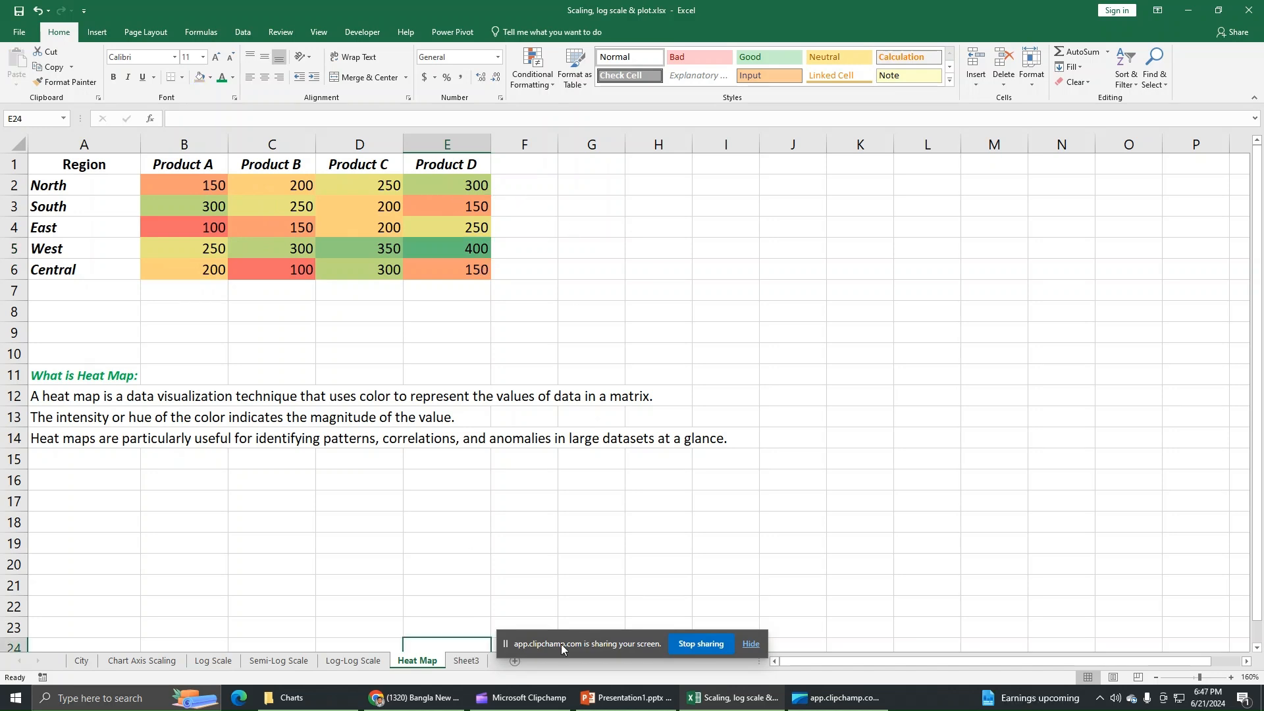
# Copy the 2010–2020 monthwise sales table A1:L14 from Sheet3
pyautogui.click(466, 661)
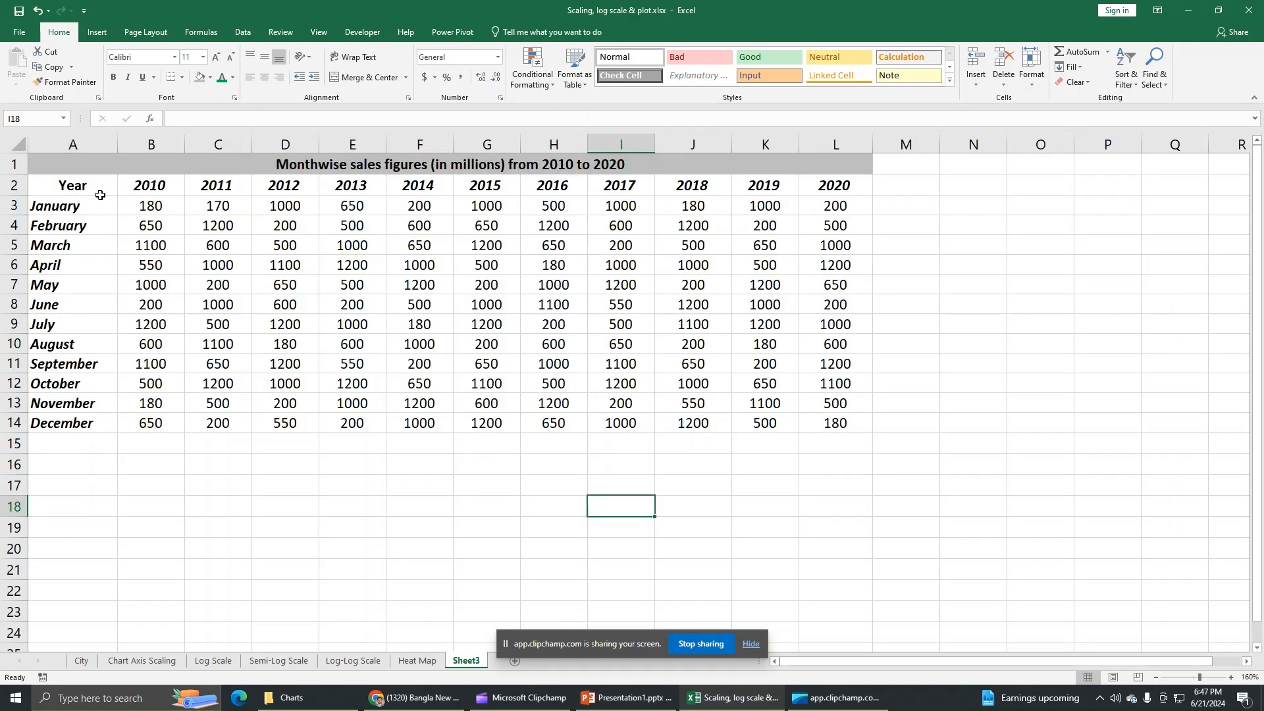
pyautogui.click(138, 187)
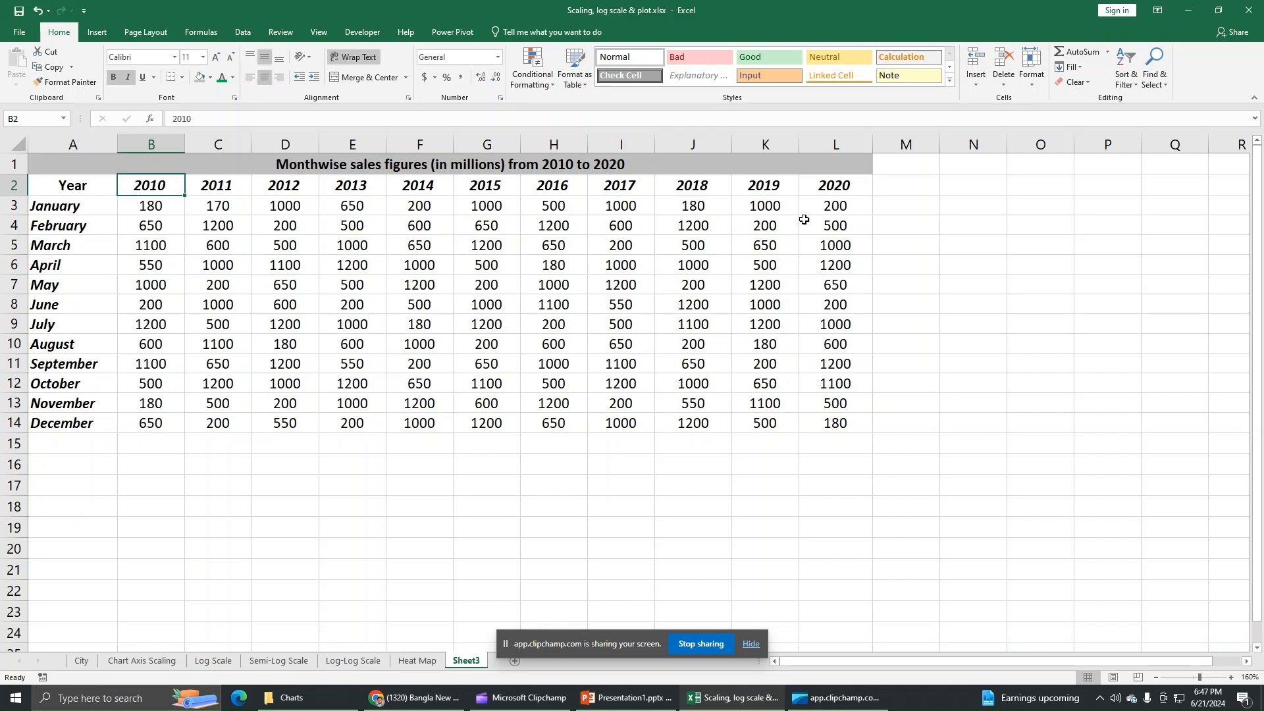
pyautogui.click(837, 189)
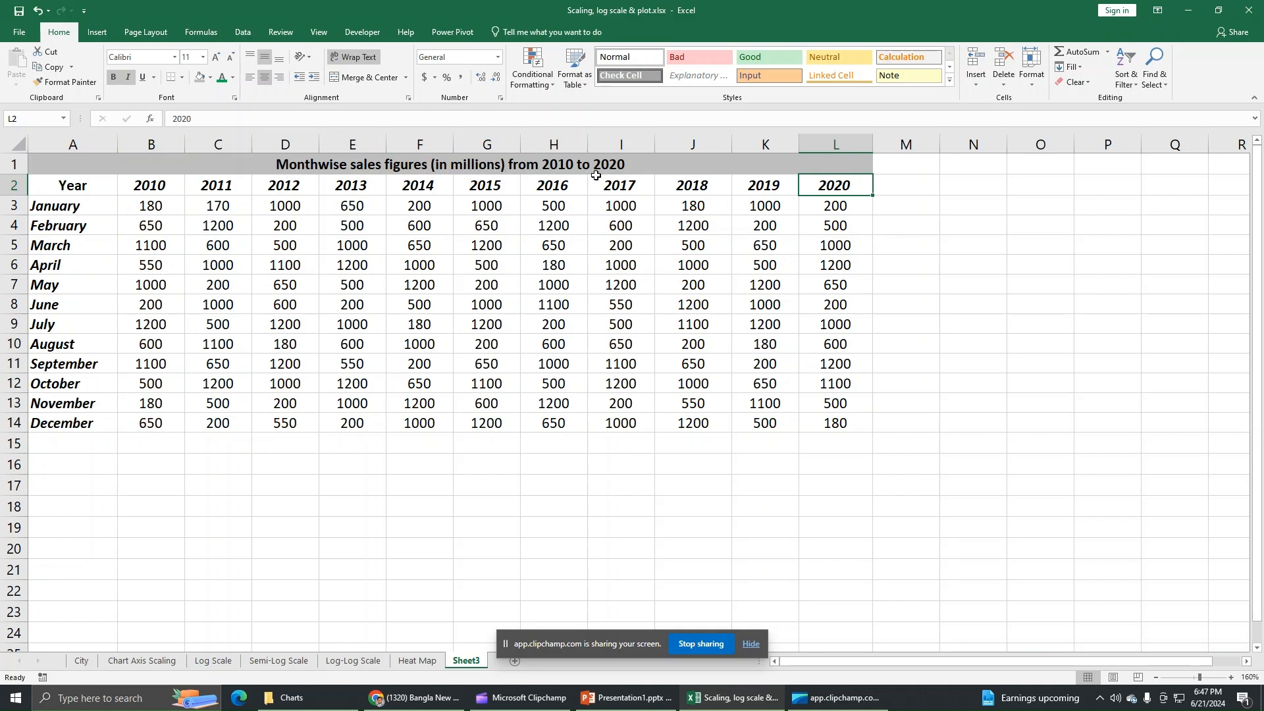
pyautogui.moveTo(73, 166); pyautogui.dragTo(117, 425)
pyautogui.rightClick(127, 351)
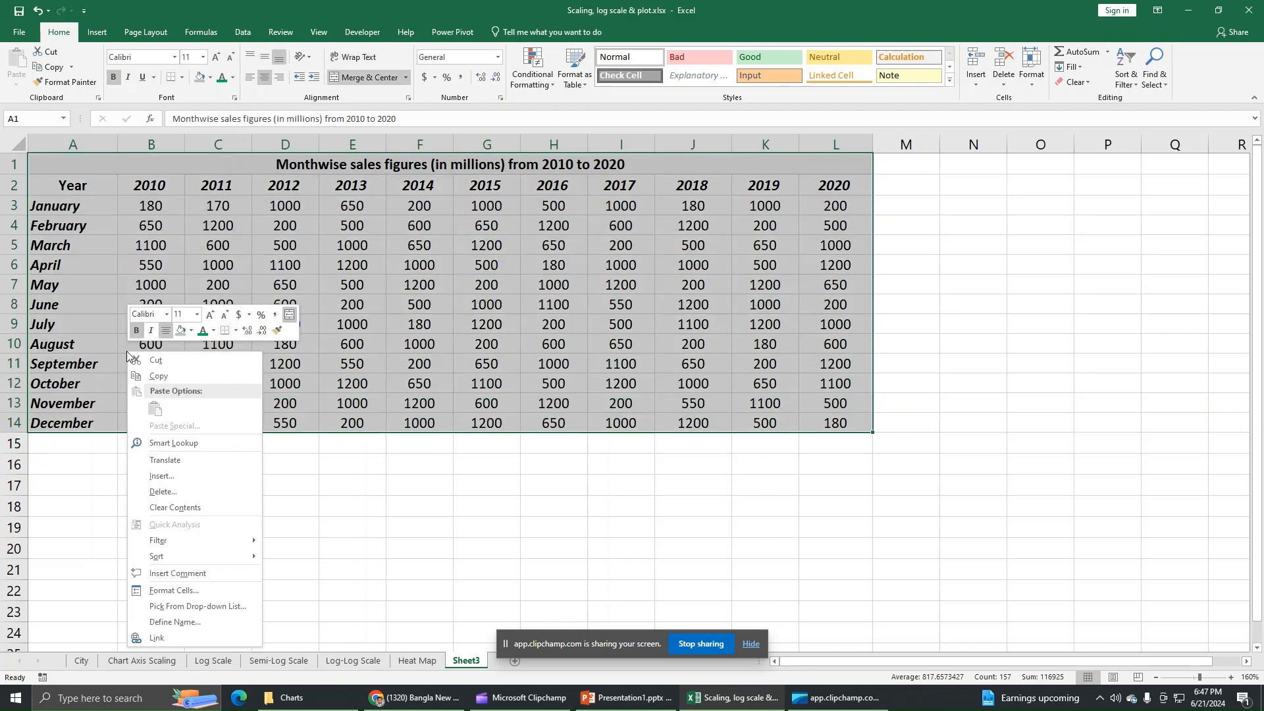
pyautogui.click(158, 377)
# Paste the sales table at K1 on the Heat Map sheet and widen column K
pyautogui.click(417, 660)
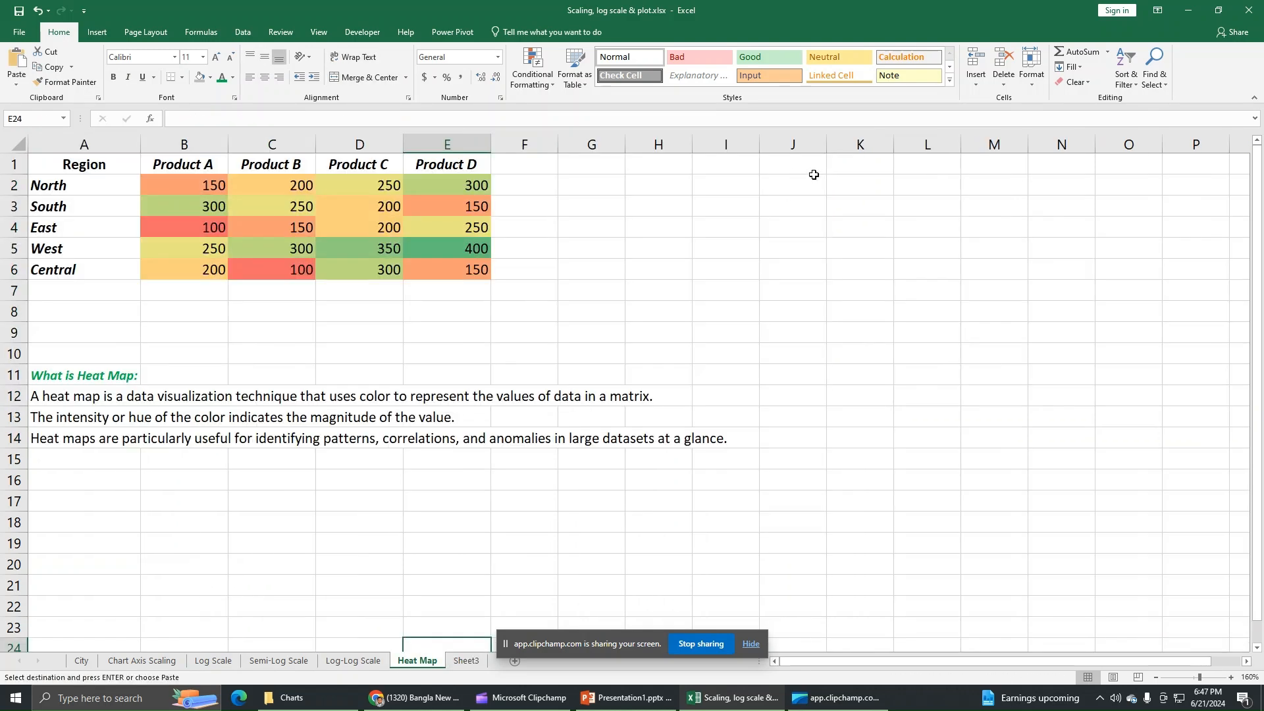
pyautogui.click(837, 164)
pyautogui.rightClick(839, 166)
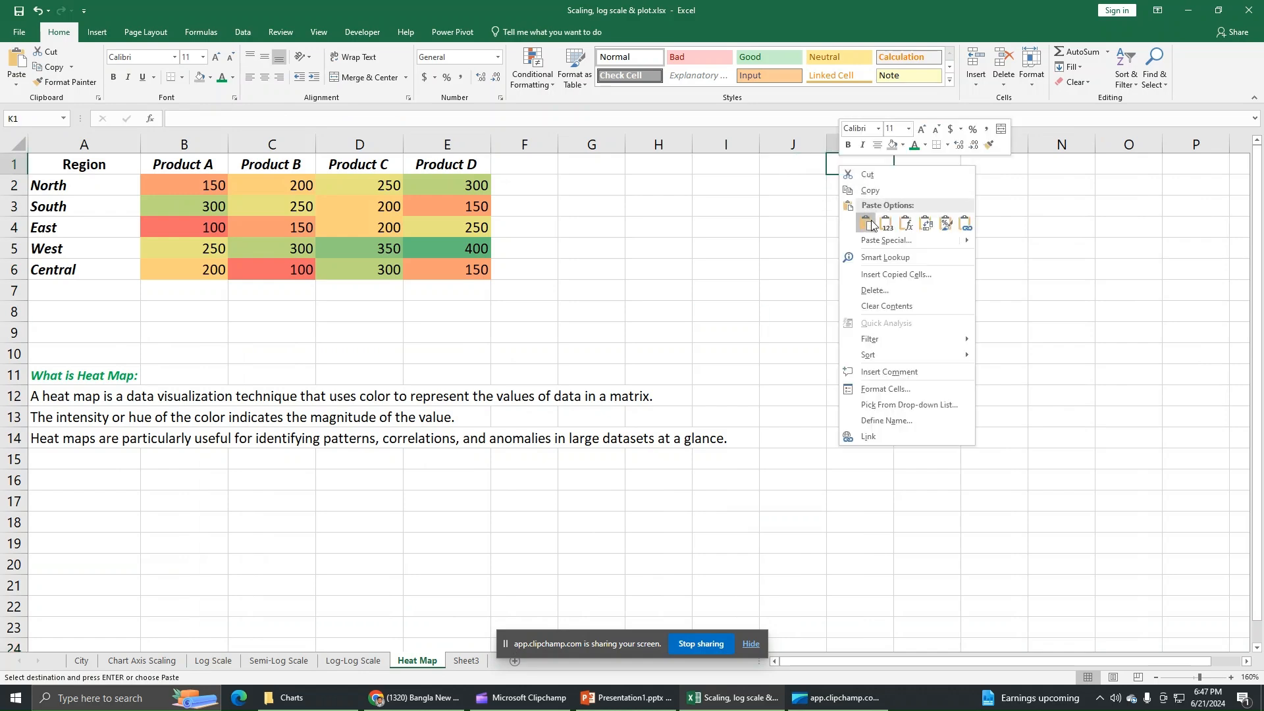
pyautogui.click(871, 225)
pyautogui.moveTo(800, 661); pyautogui.dragTo(941, 668)
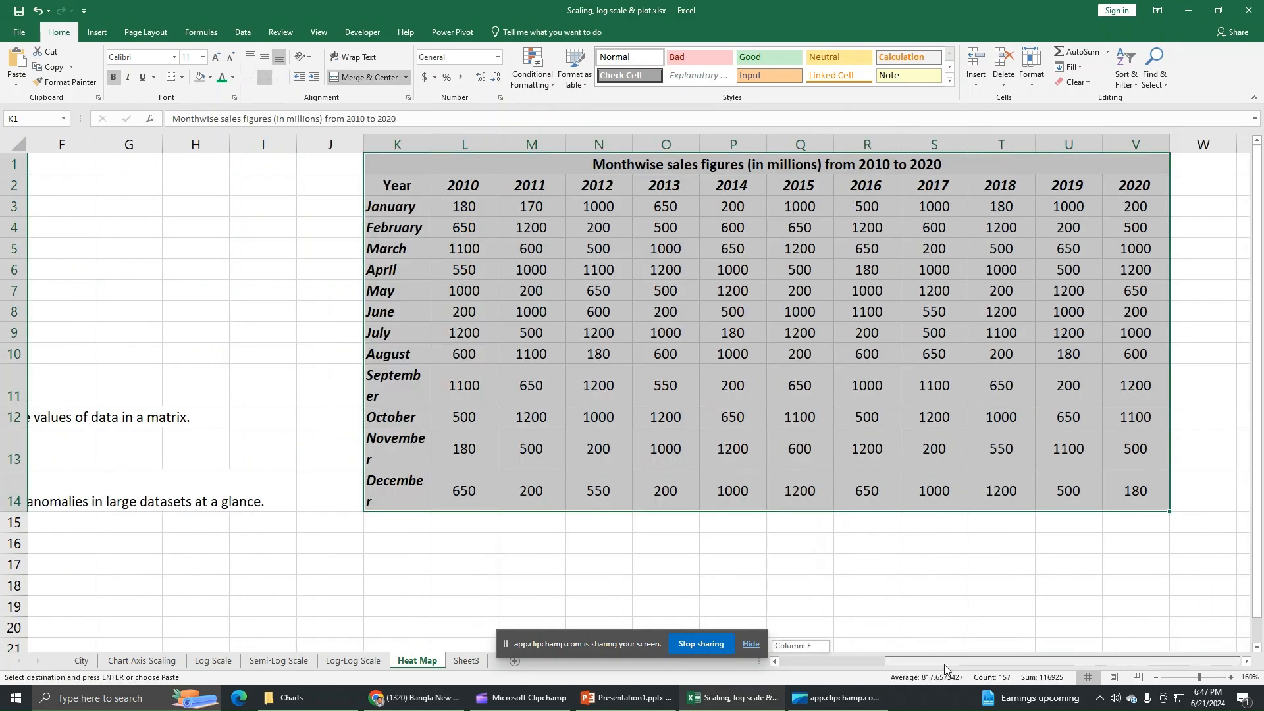
pyautogui.moveTo(431, 145); pyautogui.dragTo(465, 145)
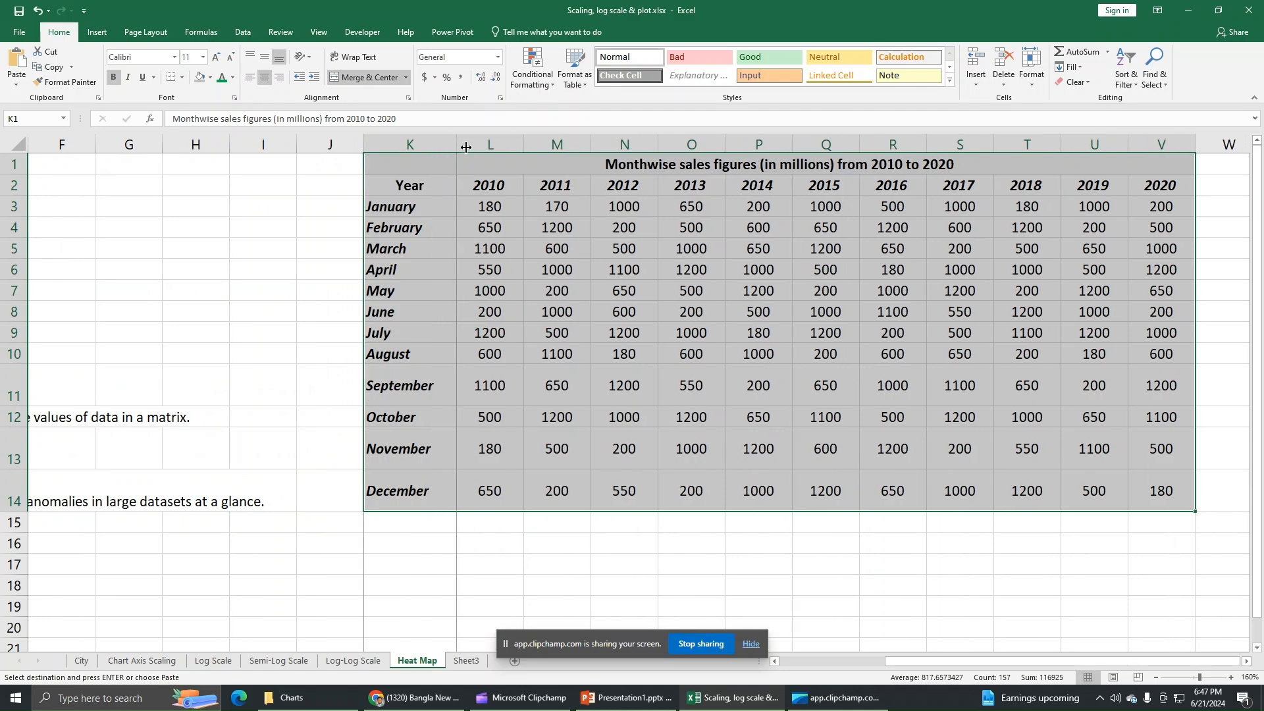
# Select the pasted rows, then the monthly sales figures L3:V14
pyautogui.moveTo(14, 206); pyautogui.dragTo(12, 488)
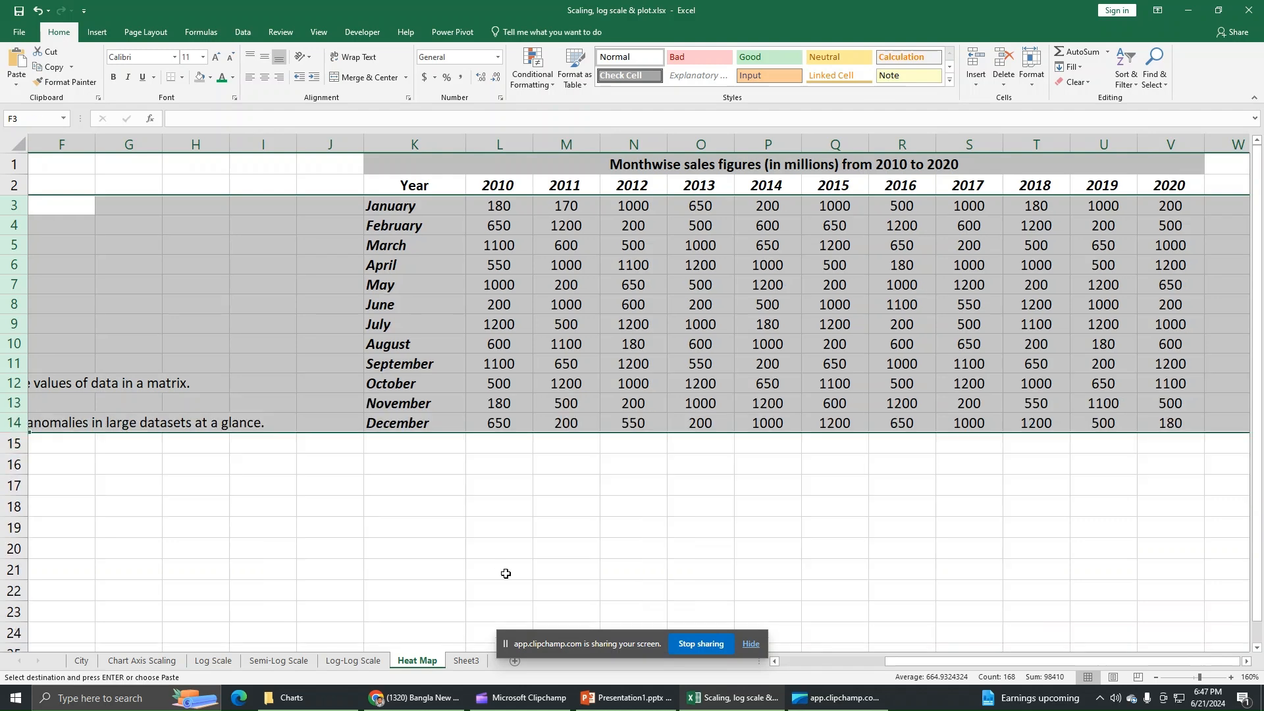
pyautogui.click(559, 239)
pyautogui.moveTo(507, 207); pyautogui.dragTo(1170, 424)
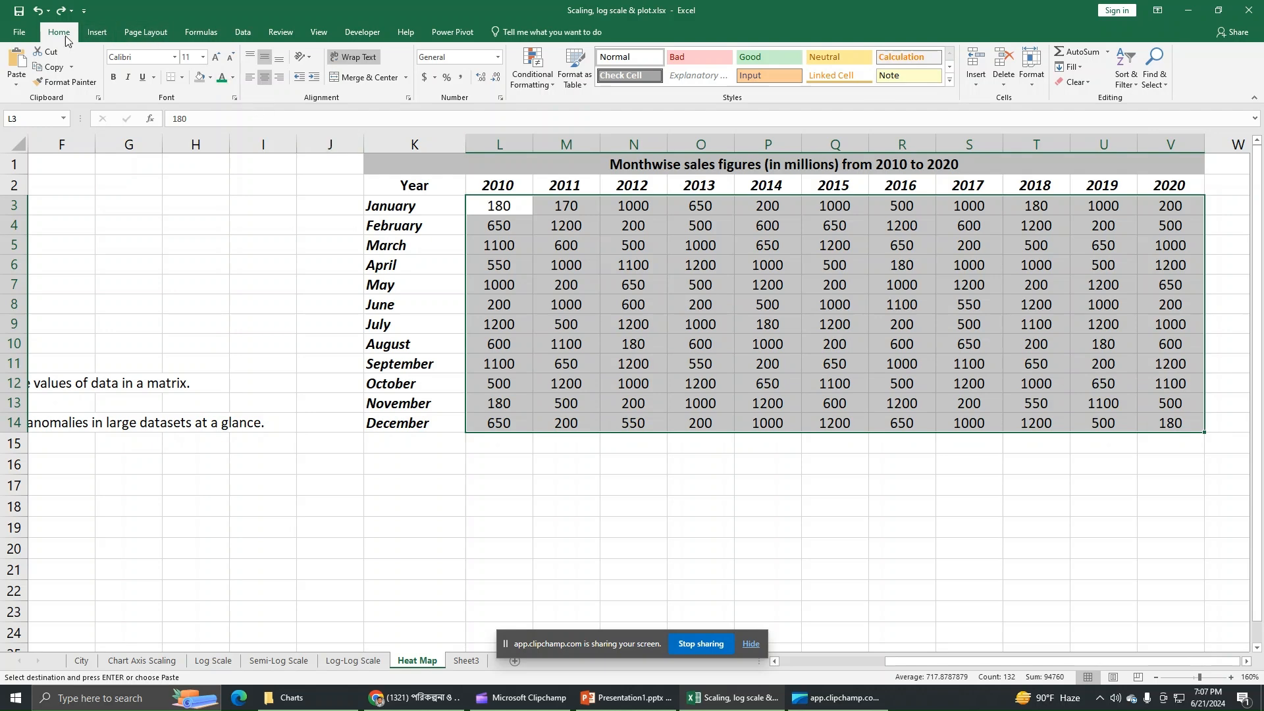
# Apply the Green-Yellow-Red Color Scale to the sales figures L3:V14
pyautogui.click(537, 82)
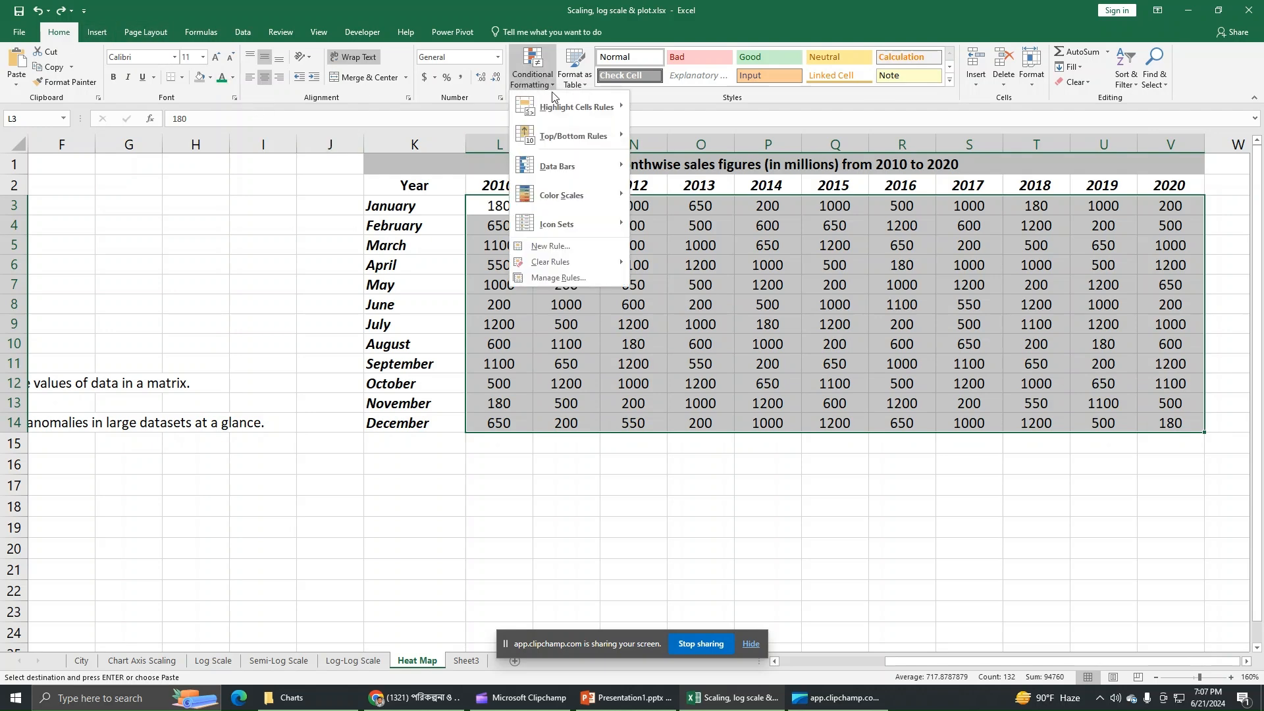
pyautogui.moveTo(599, 195)
pyautogui.click(641, 199)
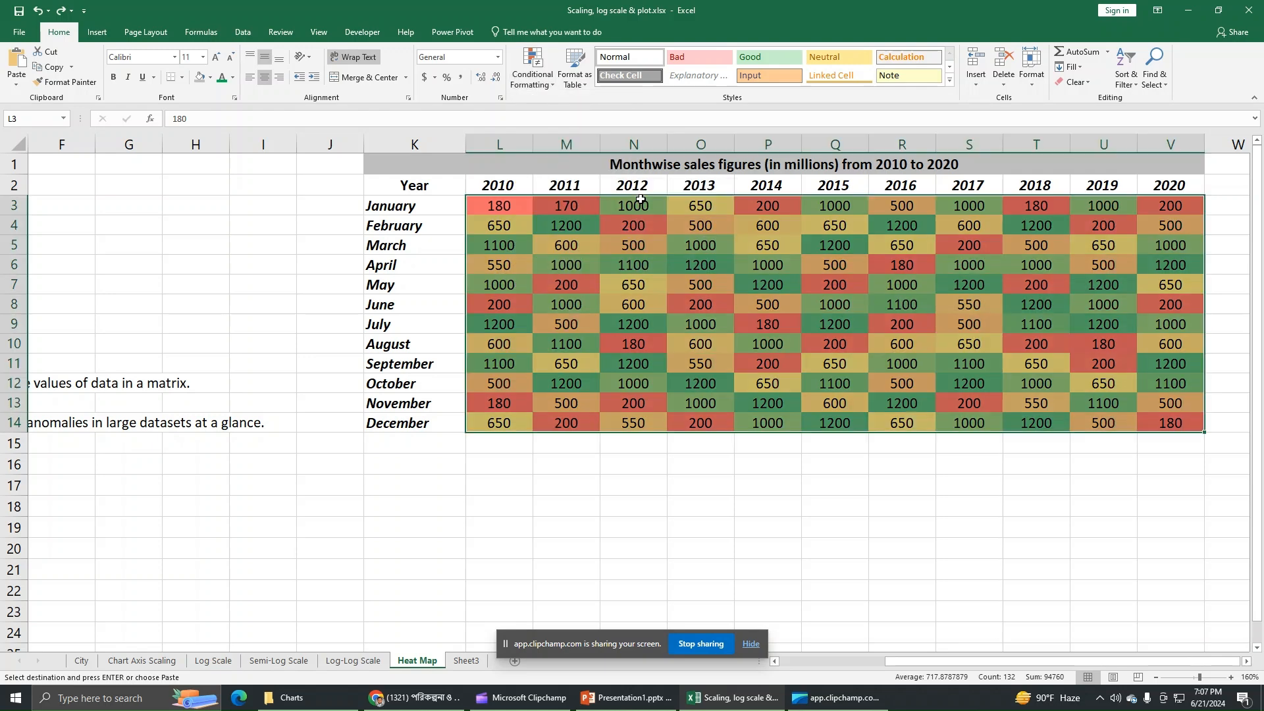
pyautogui.moveTo(838, 455); pyautogui.dragTo(833, 475)
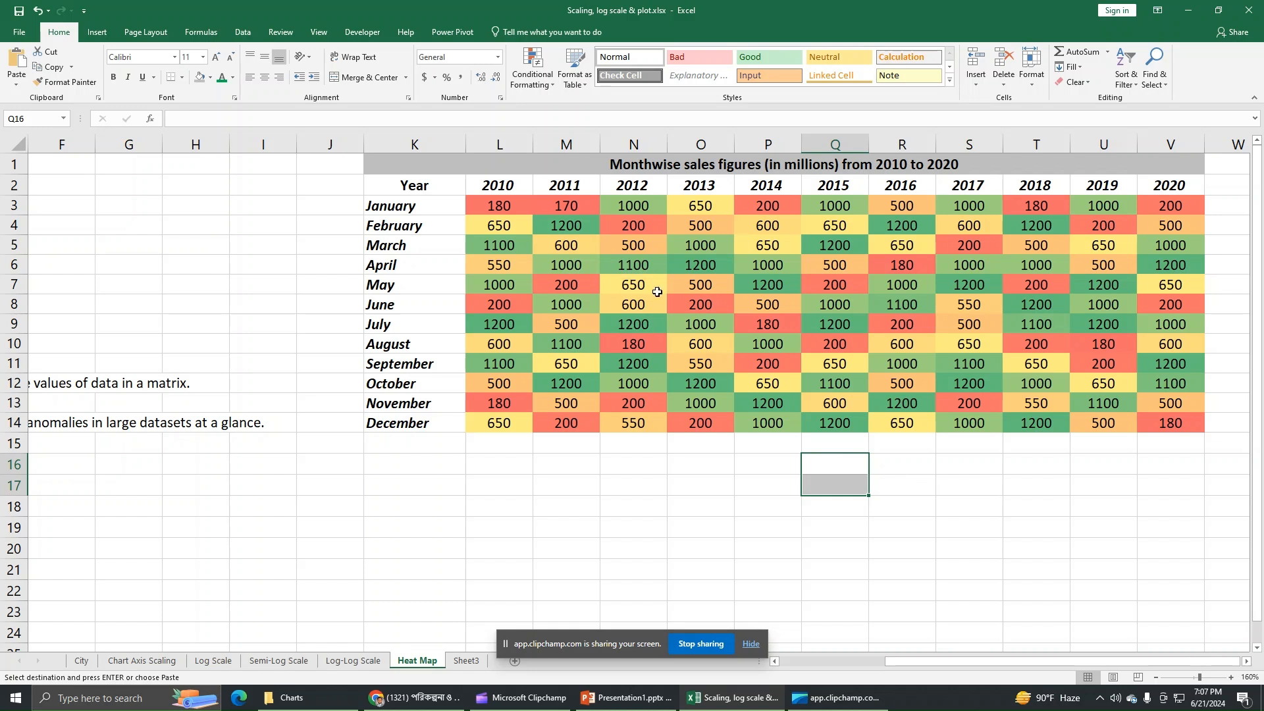
# Review the 3-color scale rule in Manage Rules, then cancel and close without changes
pyautogui.click(589, 288)
pyautogui.click(533, 72)
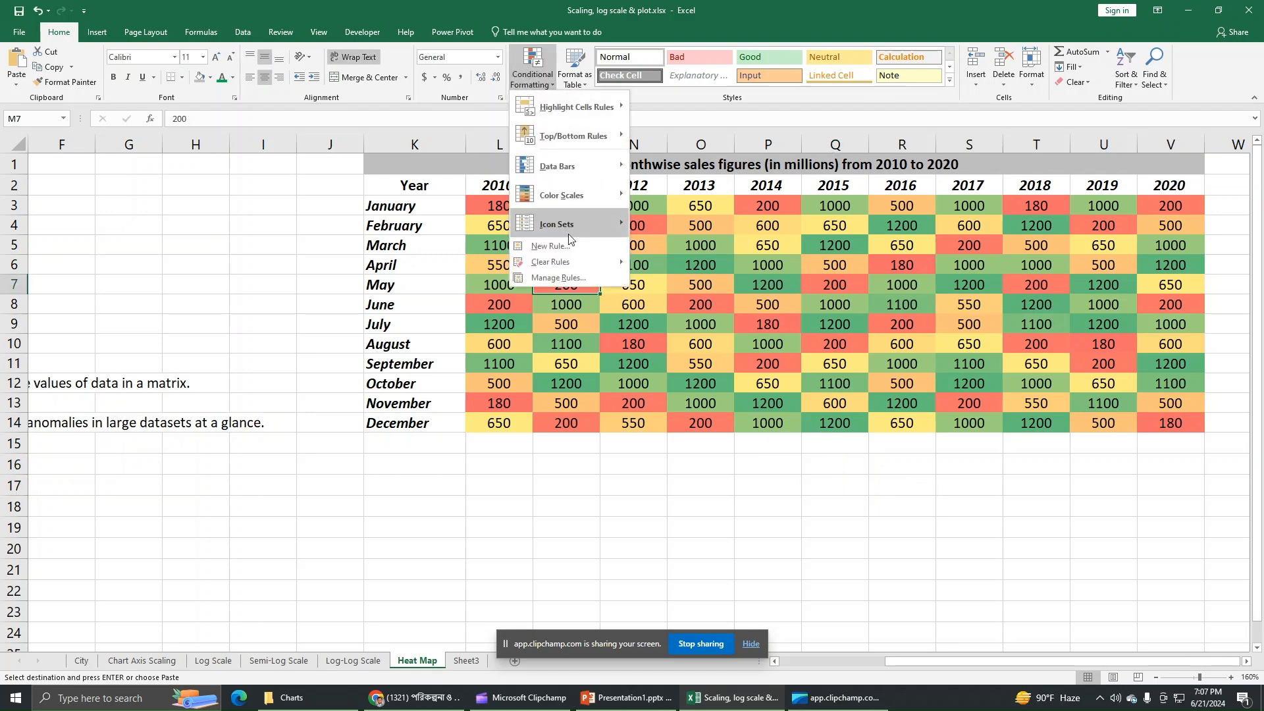
pyautogui.click(558, 278)
pyautogui.click(113, 466)
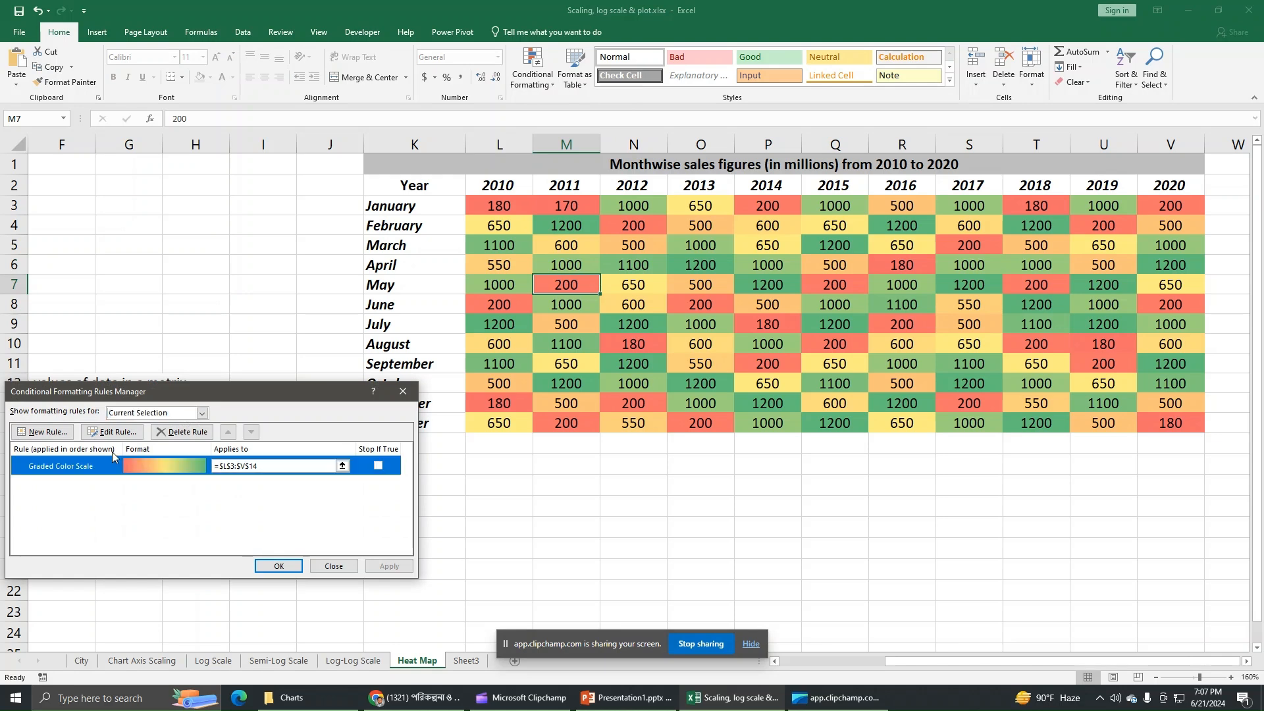
pyautogui.click(117, 433)
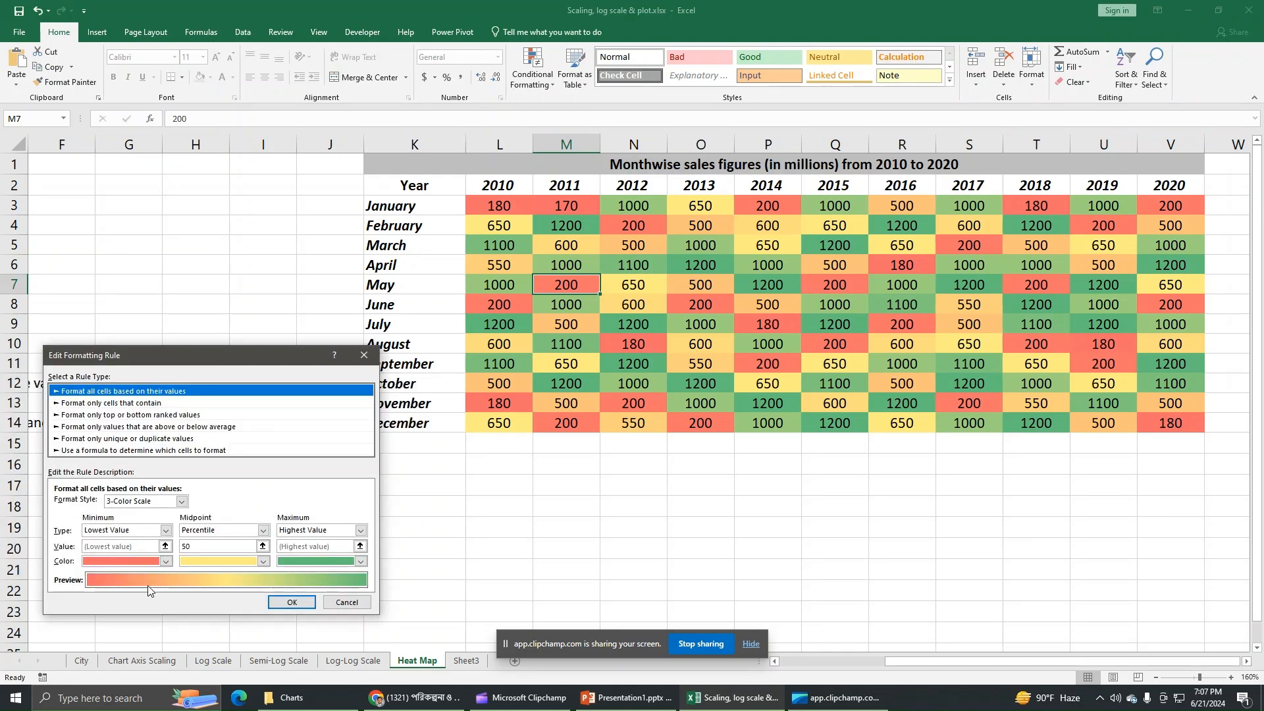
pyautogui.click(347, 602)
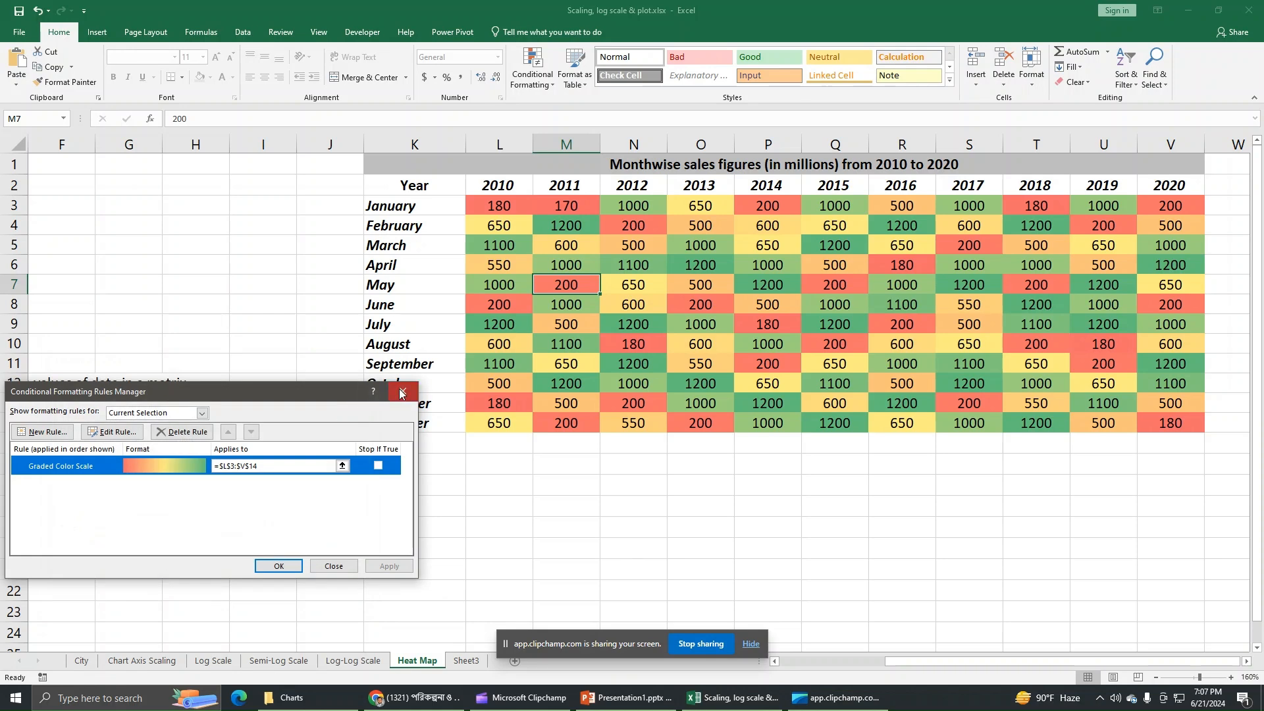
pyautogui.press('Escape')
pyautogui.click(637, 528)
pyautogui.moveTo(911, 665); pyautogui.dragTo(806, 665)
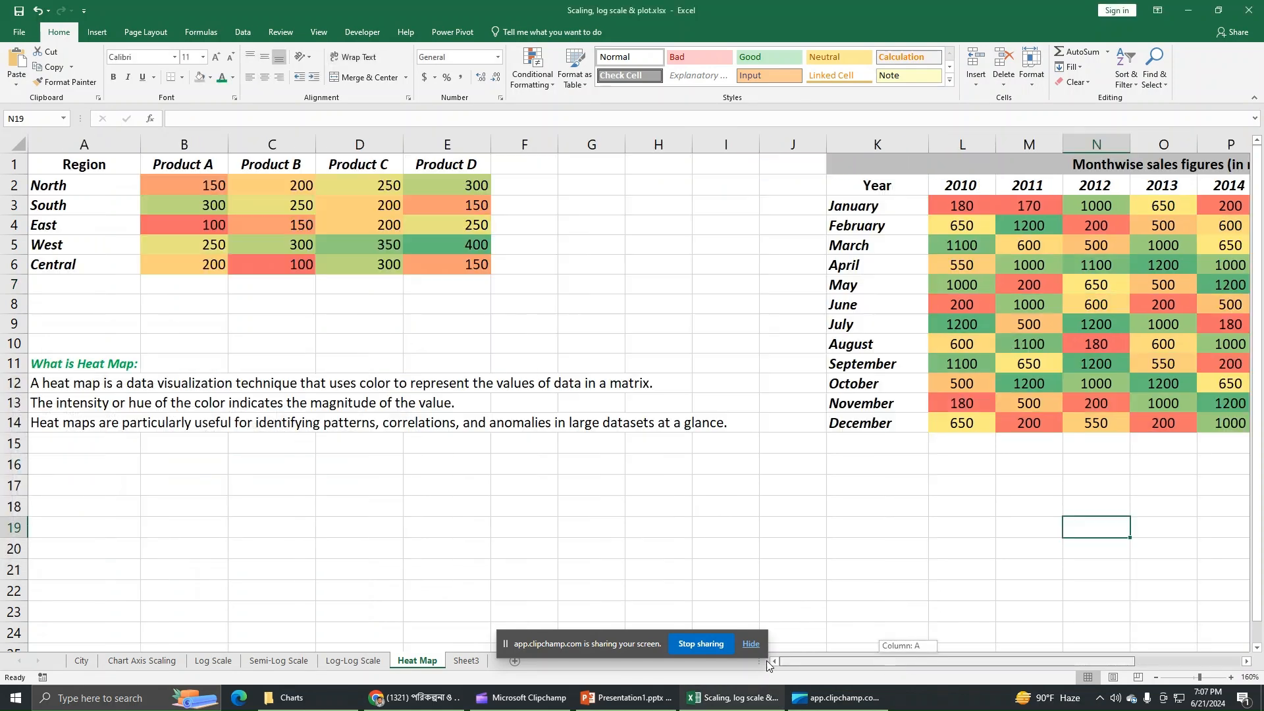